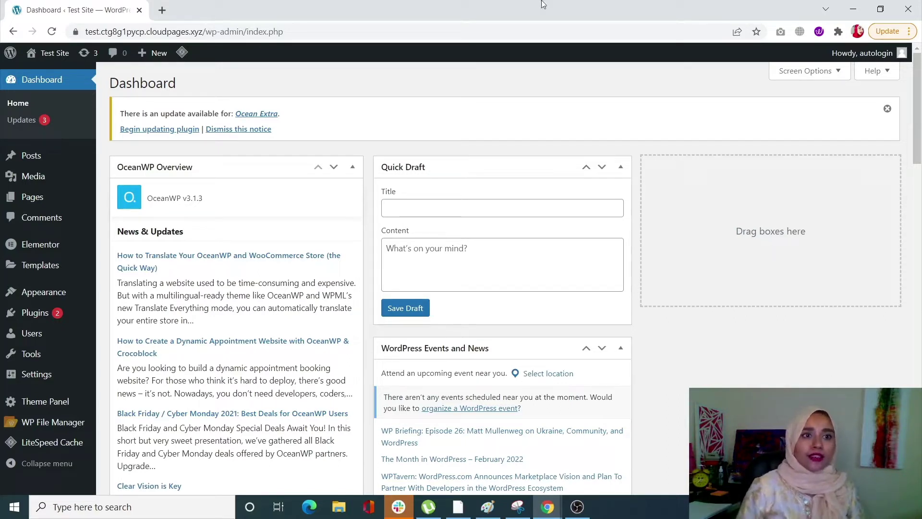
Open the qwerty post and preview its Custom HTML block, then return to the code
{"action": "left_click", "coordinate": [42, 156]}
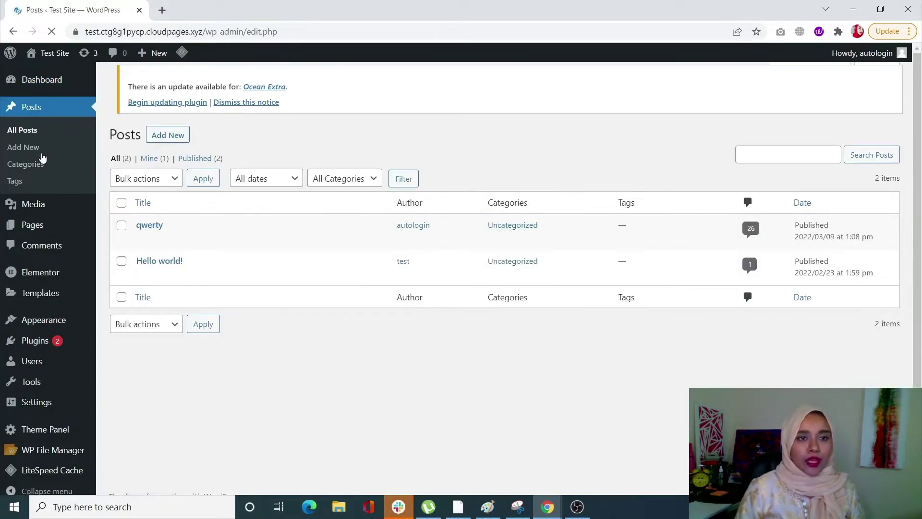
{"action": "left_click", "coordinate": [151, 231]}
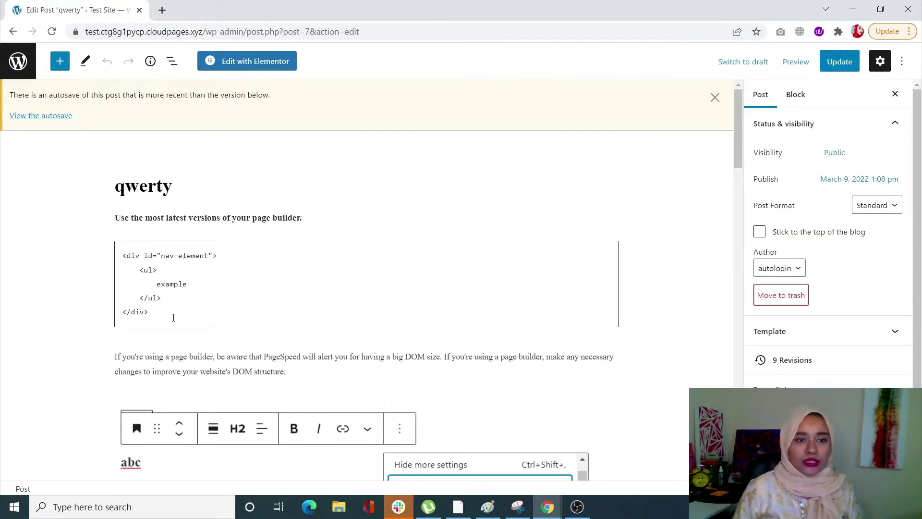
{"action": "left_click_drag", "start_coordinate": [171, 312], "coordinate": [110, 230]}
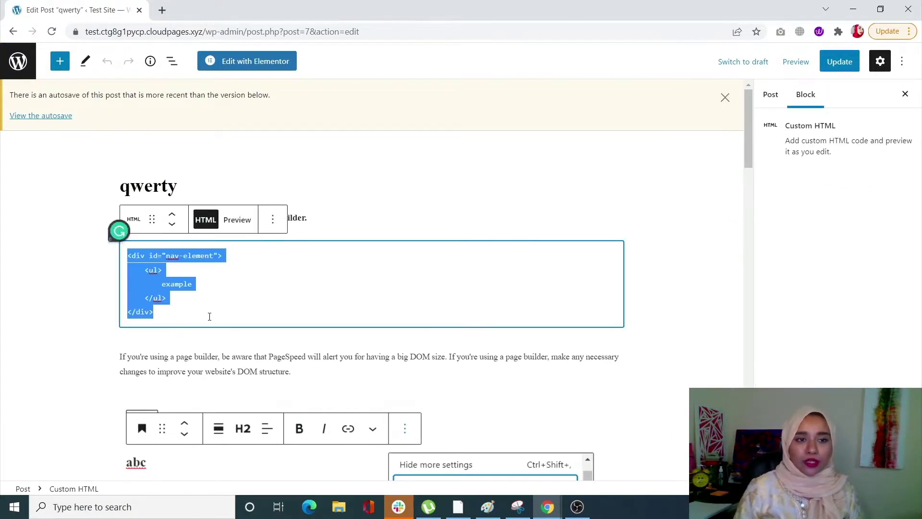
{"action": "left_click", "coordinate": [184, 307]}
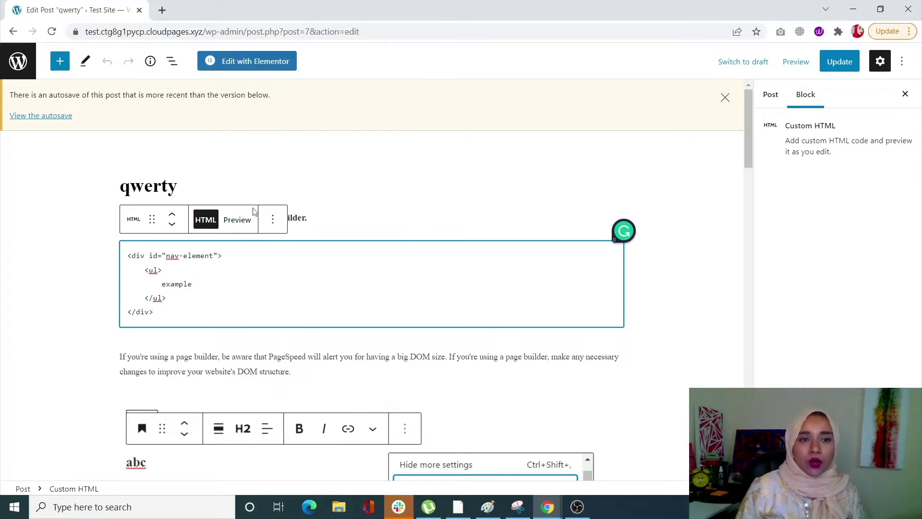
{"action": "left_click", "coordinate": [240, 225]}
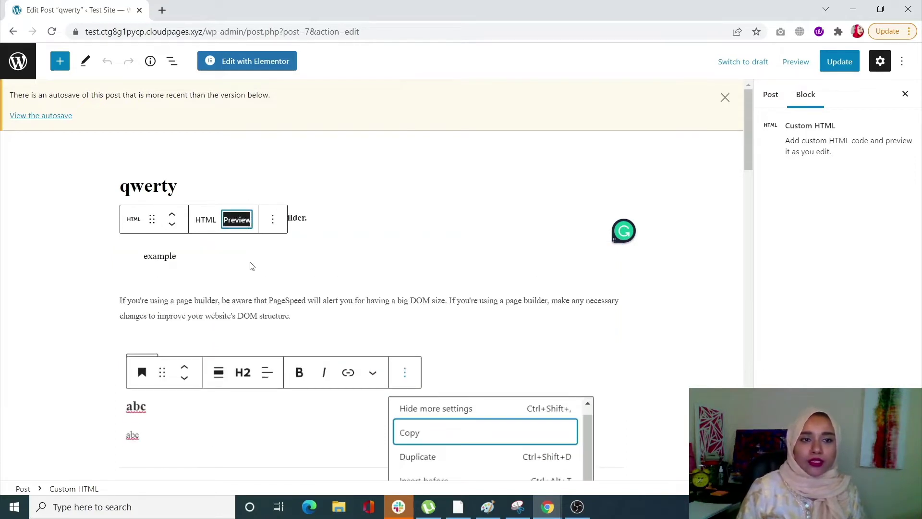
{"action": "left_click", "coordinate": [210, 221]}
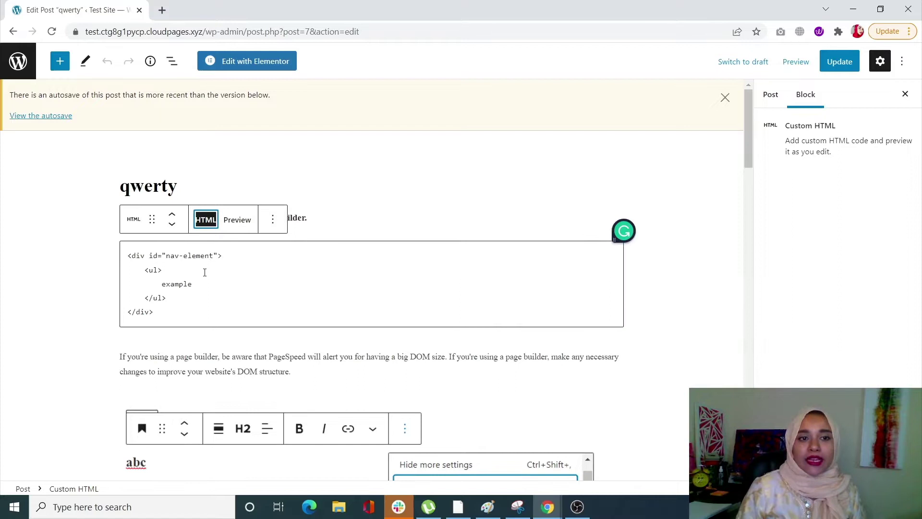
Move id="nav-element" onto the <ul>, delete both div lines, and preview the result
{"action": "left_click_drag", "start_coordinate": [150, 258], "coordinate": [217, 256]}
{"action": "key", "text": "ctrl+c"}
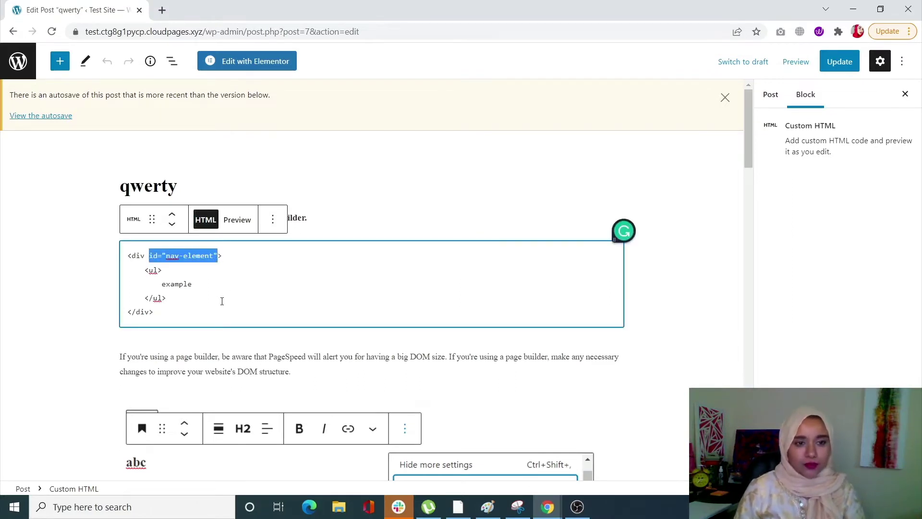
{"action": "left_click", "coordinate": [158, 270]}
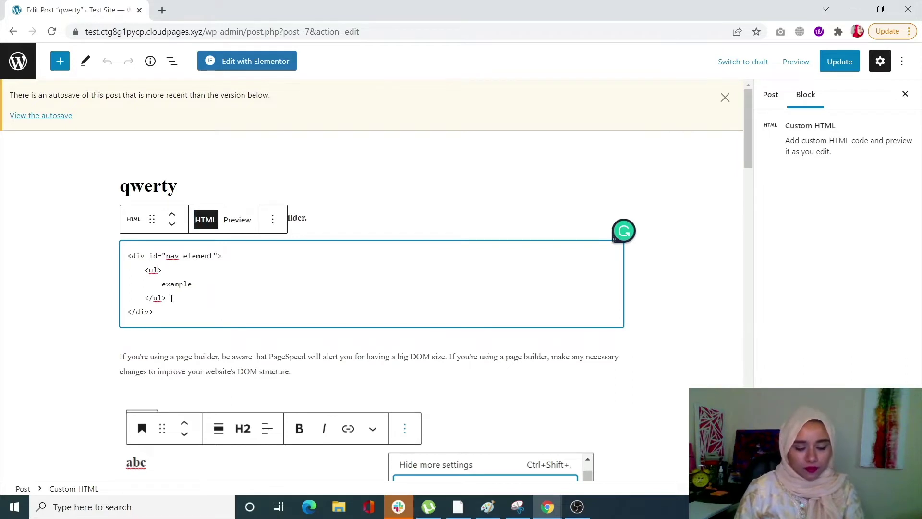
{"action": "key", "text": "ctrl+v"}
{"action": "left_click_drag", "start_coordinate": [154, 312], "coordinate": [129, 312]}
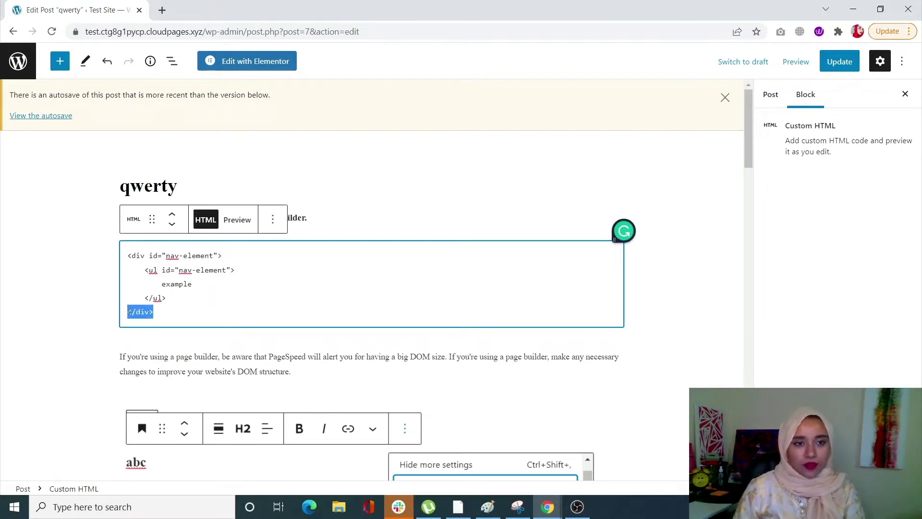
{"action": "key", "text": "BackSpace"}
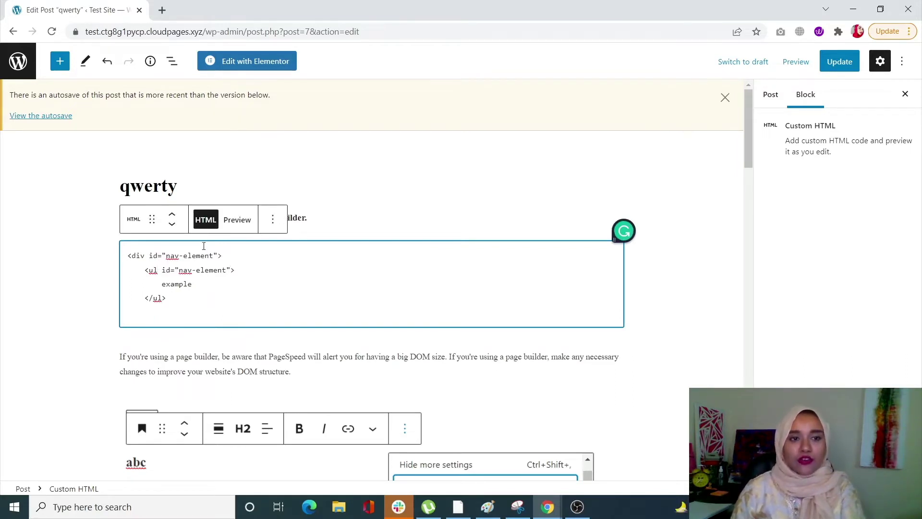
{"action": "left_click_drag", "start_coordinate": [231, 252], "coordinate": [128, 255]}
{"action": "key", "text": "BackSpace"}
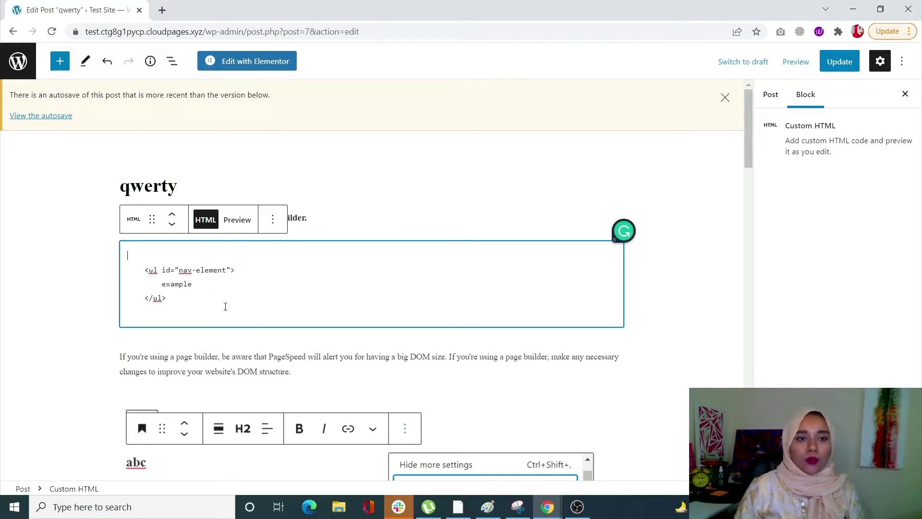
{"action": "left_click", "coordinate": [237, 220]}
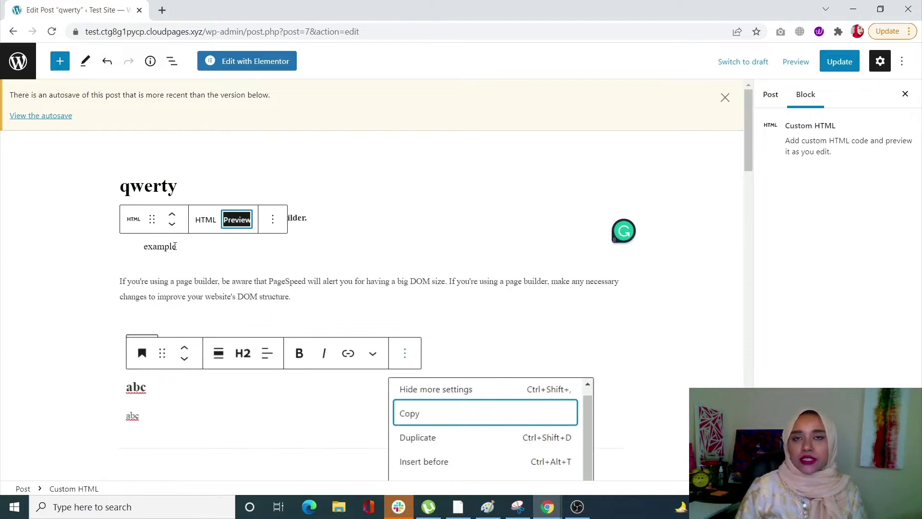
{"action": "left_click", "coordinate": [206, 220]}
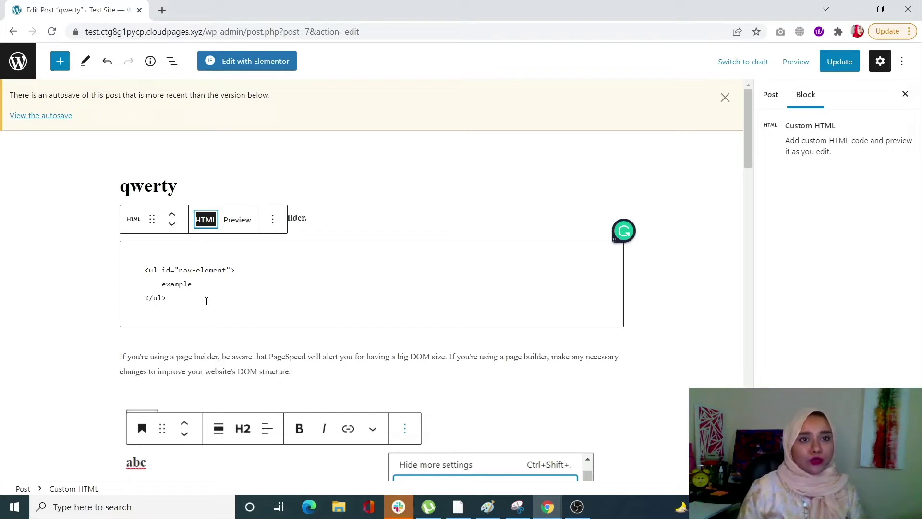
Switch the 'Use the most latest versions of your page builder.' heading to Edit as HTML
{"action": "left_click", "coordinate": [81, 255]}
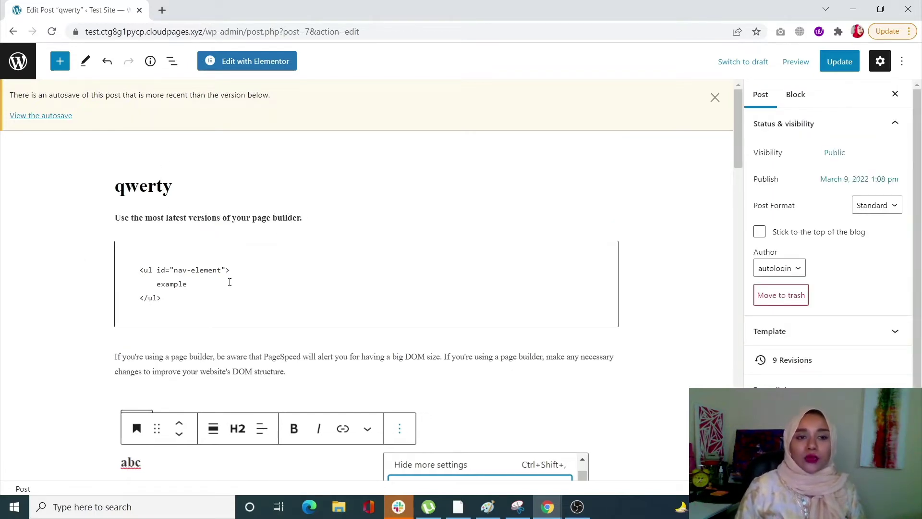
{"action": "scroll", "coordinate": [290, 227], "scroll_direction": "down", "scroll_amount": 4}
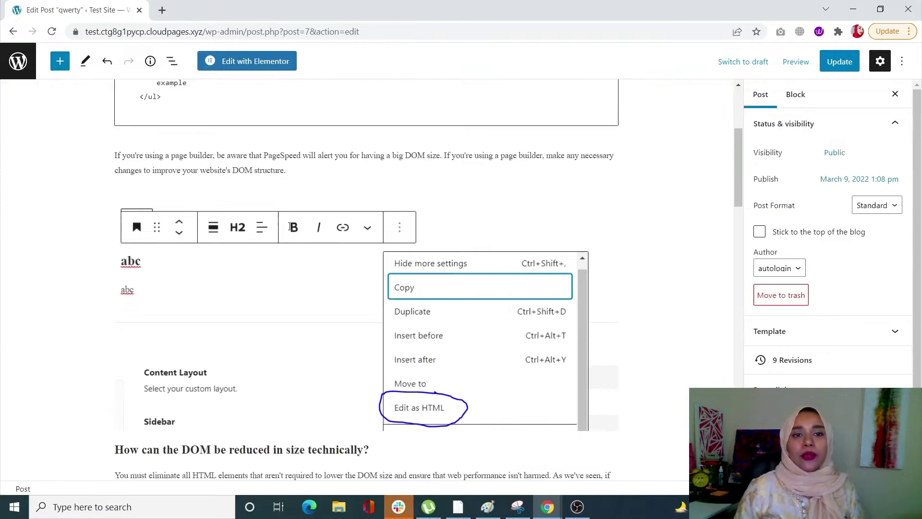
{"action": "scroll", "coordinate": [290, 227], "scroll_direction": "down", "scroll_amount": 7}
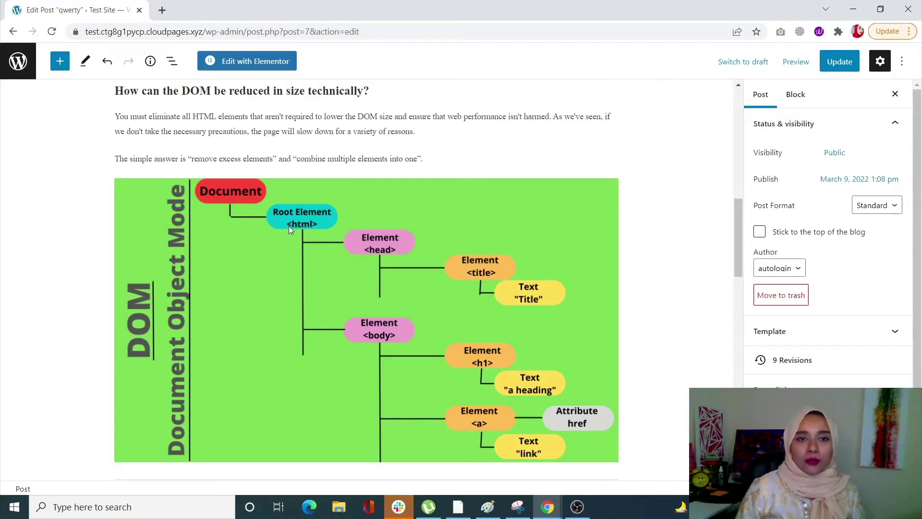
{"action": "scroll", "coordinate": [289, 226], "scroll_direction": "up", "scroll_amount": 9}
{"action": "scroll", "coordinate": [290, 227], "scroll_direction": "up", "scroll_amount": 3}
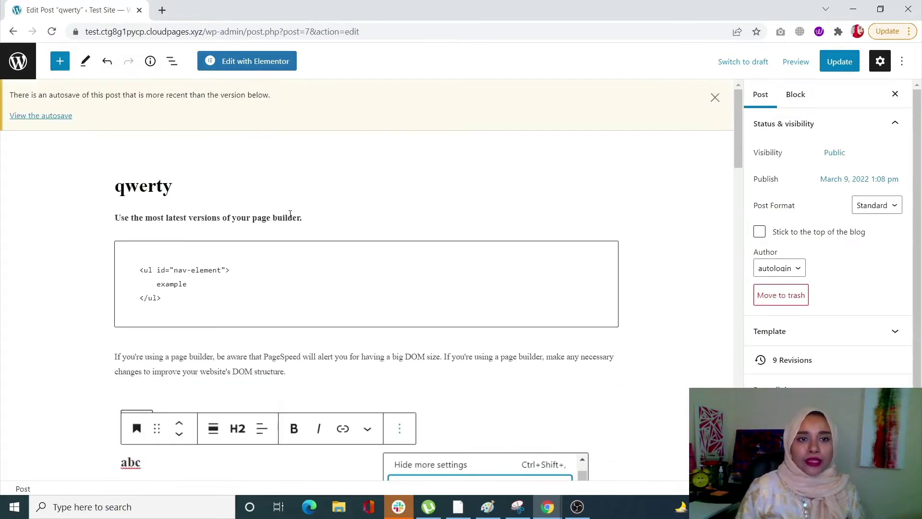
{"action": "left_click", "coordinate": [147, 187]}
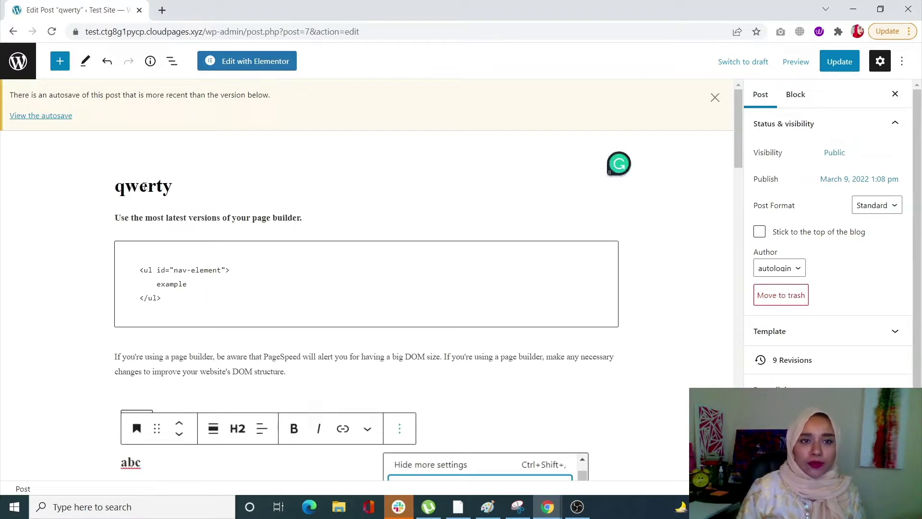
{"action": "left_click", "coordinate": [166, 218]}
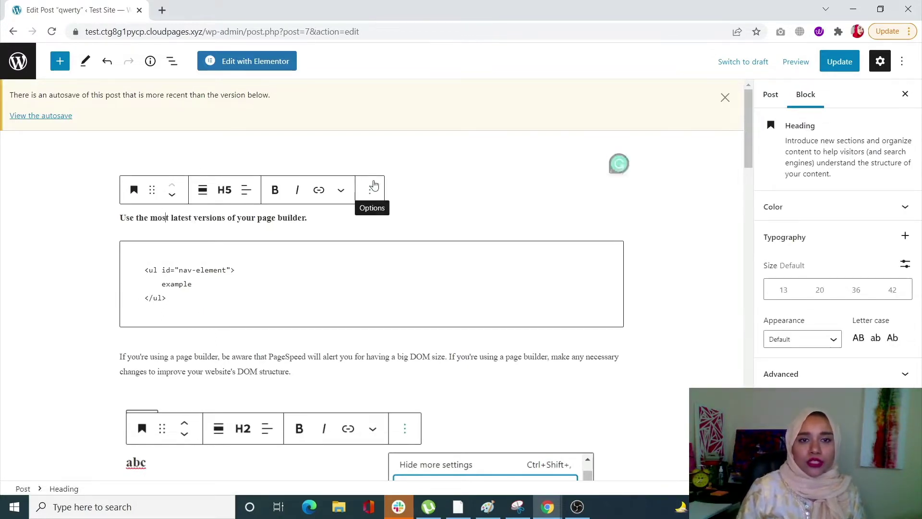
{"action": "left_click", "coordinate": [372, 190]}
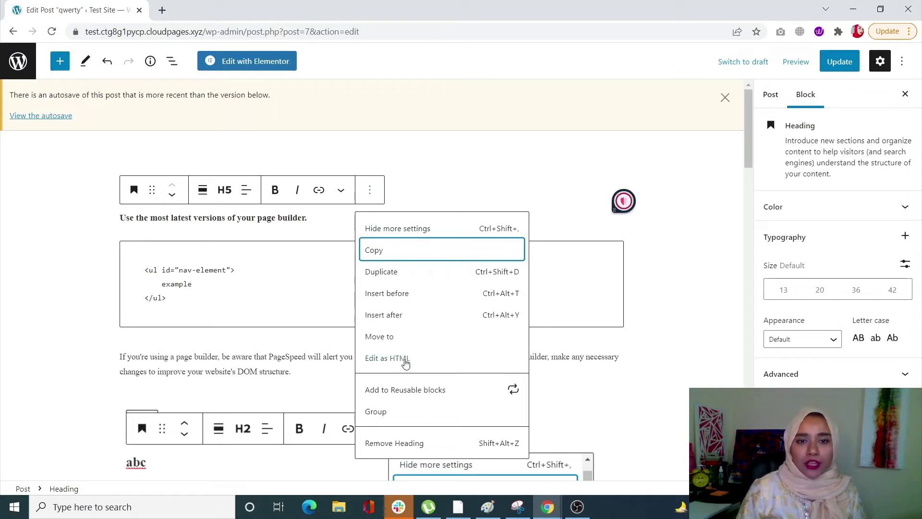
{"action": "left_click", "coordinate": [405, 363]}
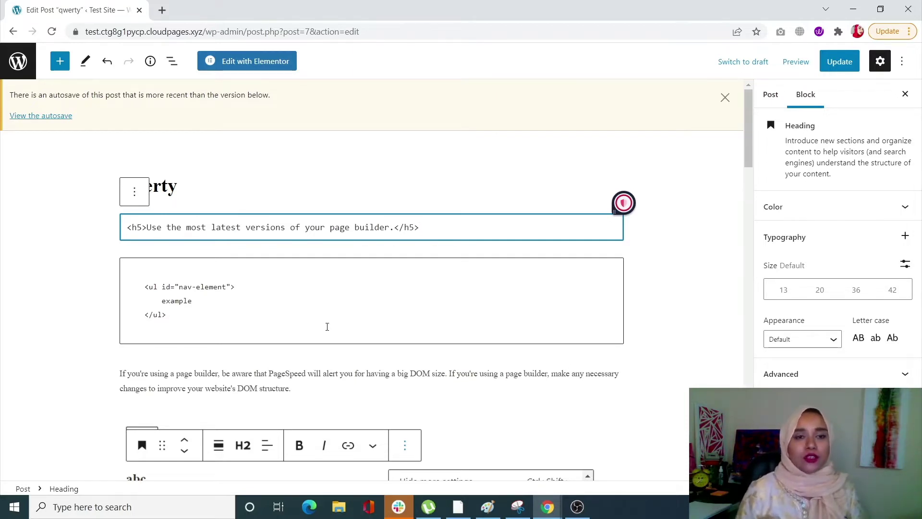
{"action": "left_click", "coordinate": [86, 282]}
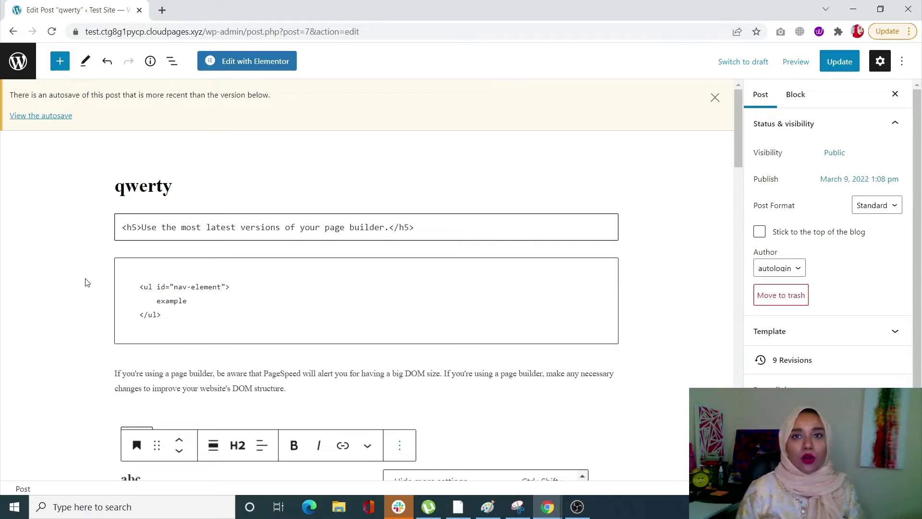
Leave the post editor and return to the admin dashboard
{"action": "left_click", "coordinate": [19, 61]}
{"action": "left_click", "coordinate": [529, 105]}
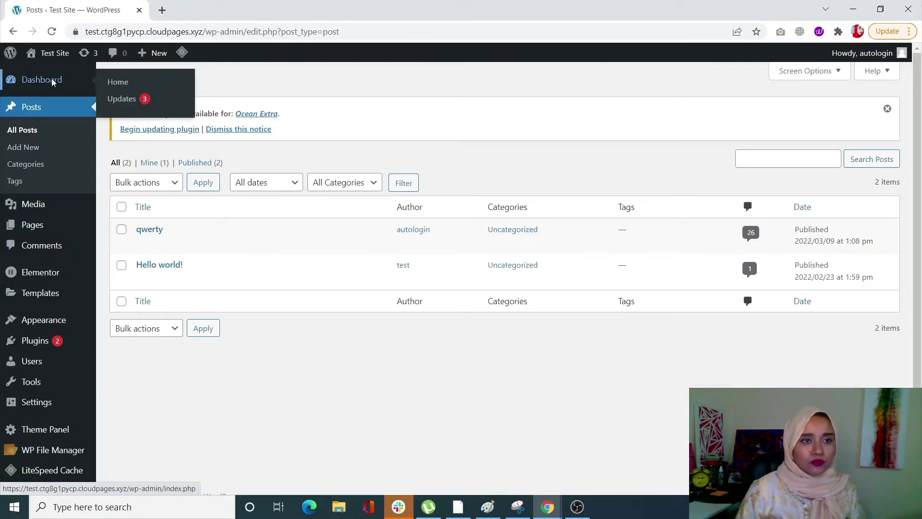
{"action": "left_click", "coordinate": [48, 79]}
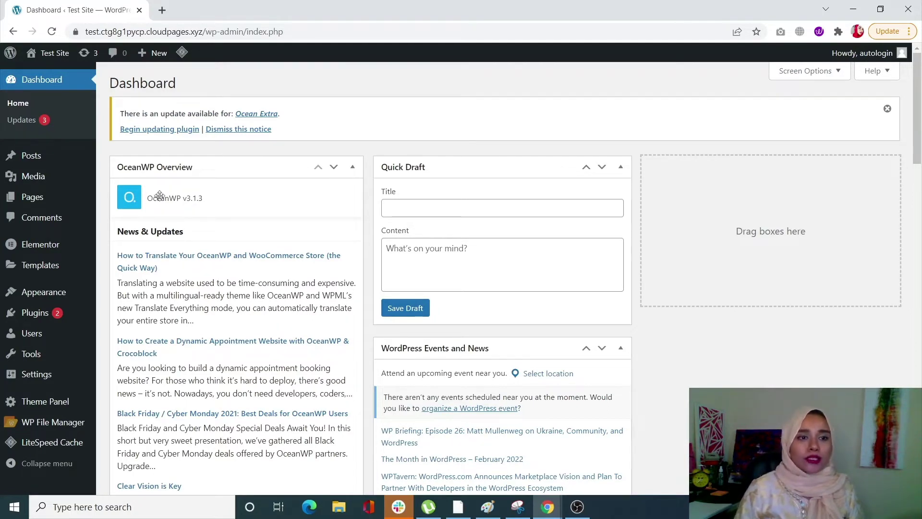
Search plugins for 'lazy load comments', then install and activate Lazy Load for Comments
{"action": "mouse_move", "coordinate": [19, 318]}
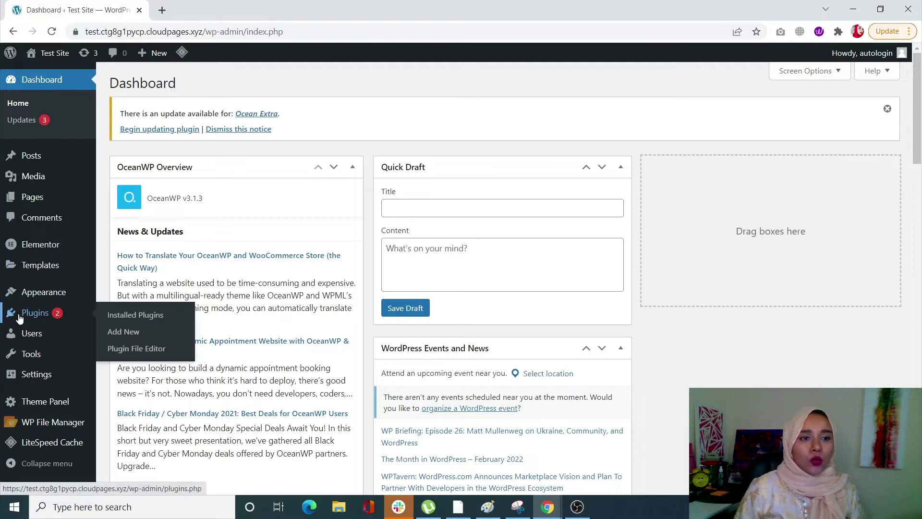
{"action": "left_click", "coordinate": [132, 334]}
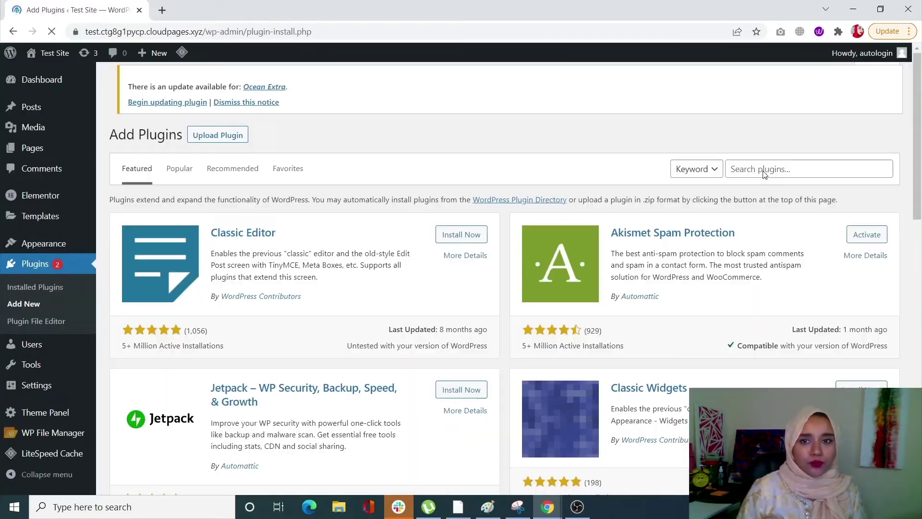
{"action": "left_click", "coordinate": [761, 168]}
{"action": "left_click", "coordinate": [757, 191]}
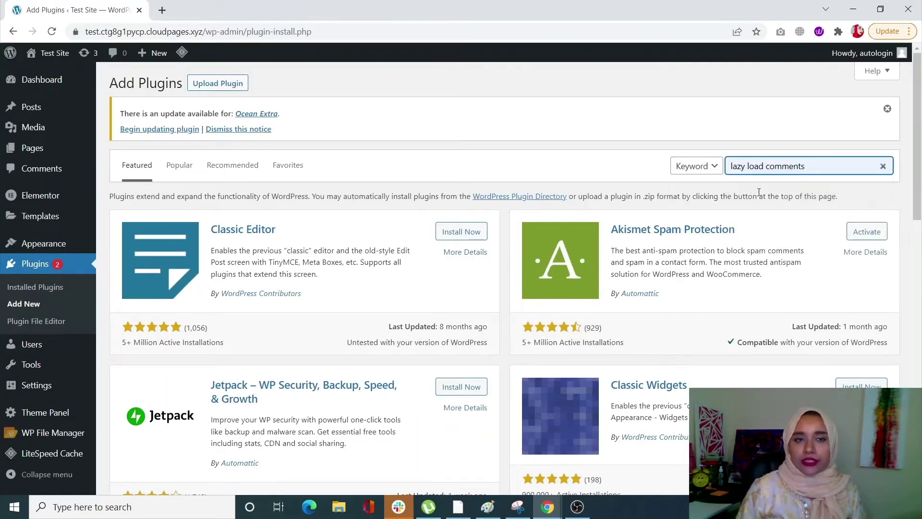
{"action": "scroll", "coordinate": [414, 300], "scroll_direction": "down", "scroll_amount": 3}
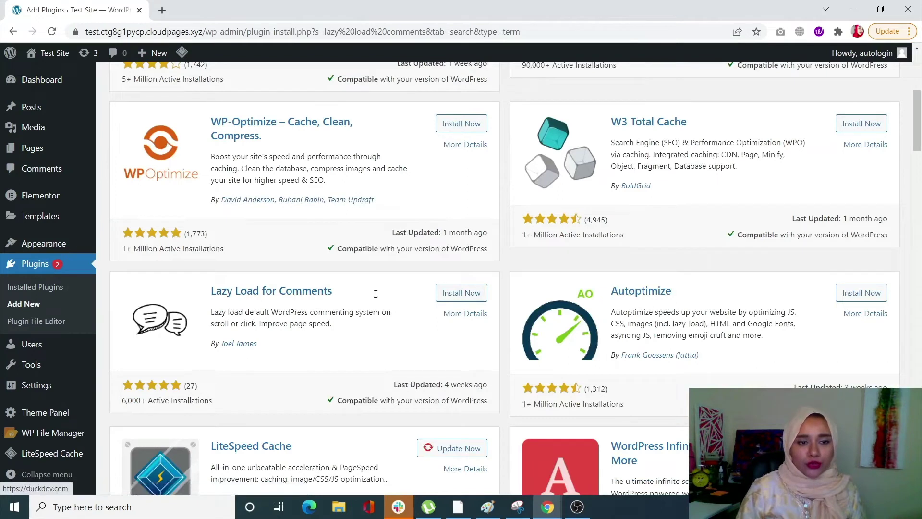
{"action": "left_click", "coordinate": [453, 292]}
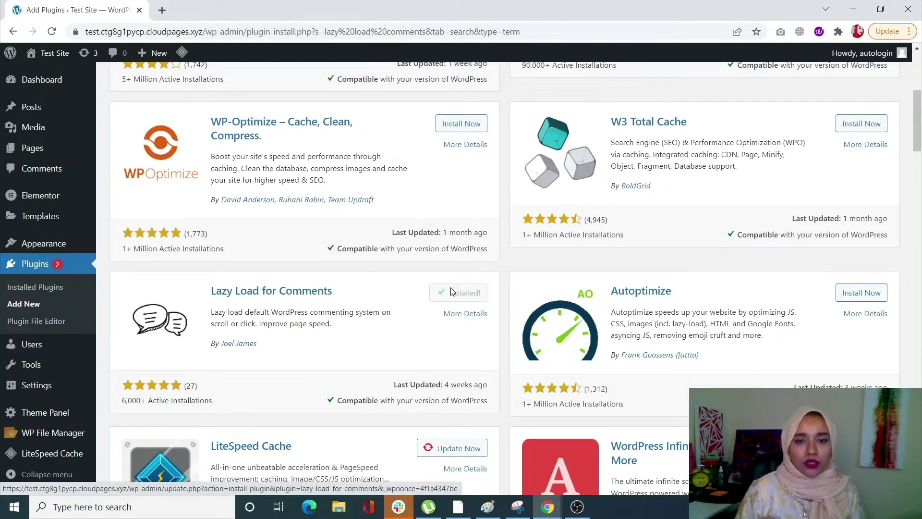
{"action": "left_click", "coordinate": [477, 300]}
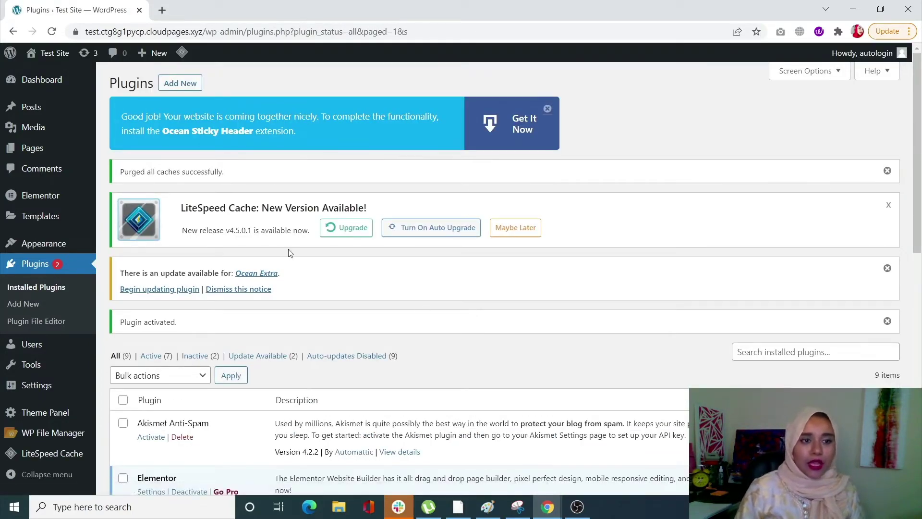
Set Lazy Load Comments to On Click in Discussion settings and save the changes
{"action": "mouse_move", "coordinate": [45, 392]}
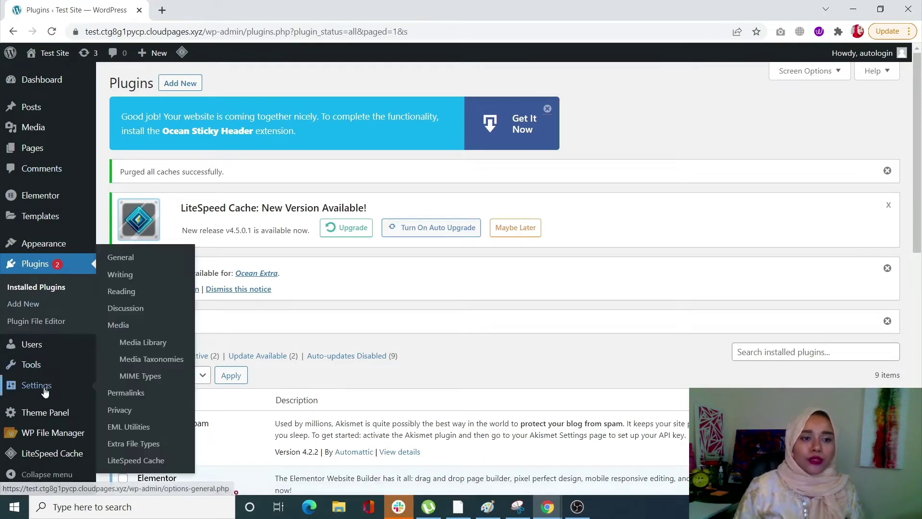
{"action": "left_click", "coordinate": [133, 311]}
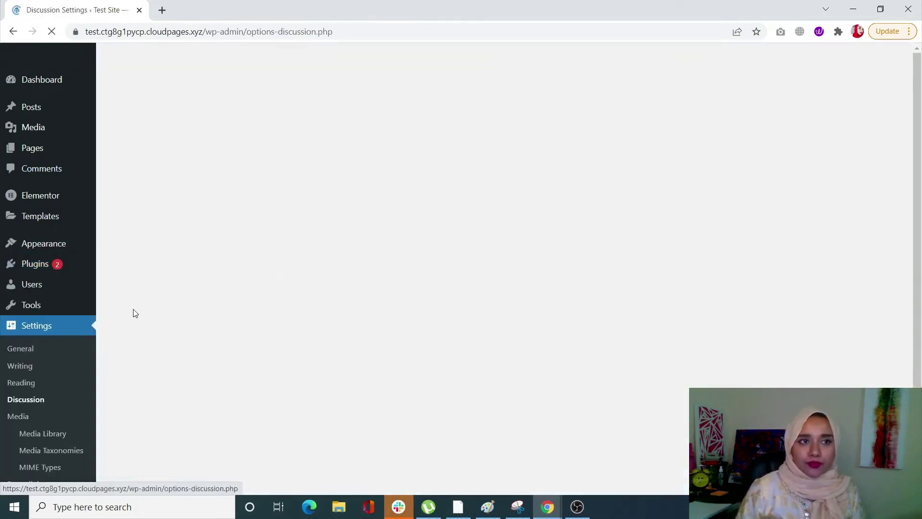
{"action": "scroll", "coordinate": [212, 315], "scroll_direction": "down", "scroll_amount": 3}
{"action": "scroll", "coordinate": [212, 315], "scroll_direction": "down", "scroll_amount": 5}
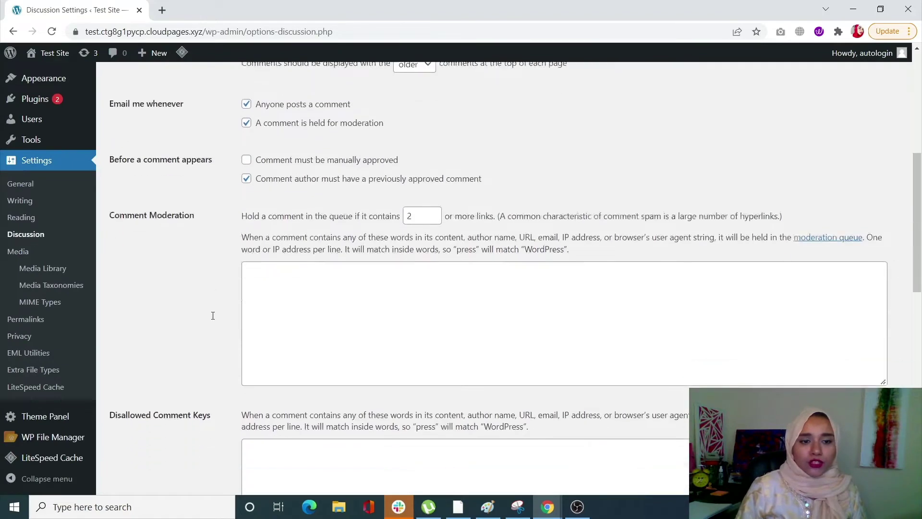
{"action": "scroll", "coordinate": [212, 314], "scroll_direction": "down", "scroll_amount": 5}
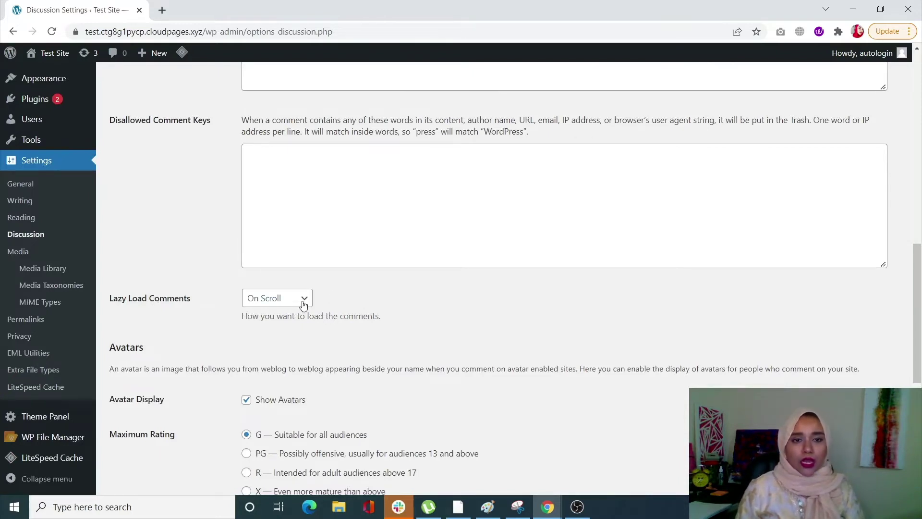
{"action": "left_click", "coordinate": [283, 306]}
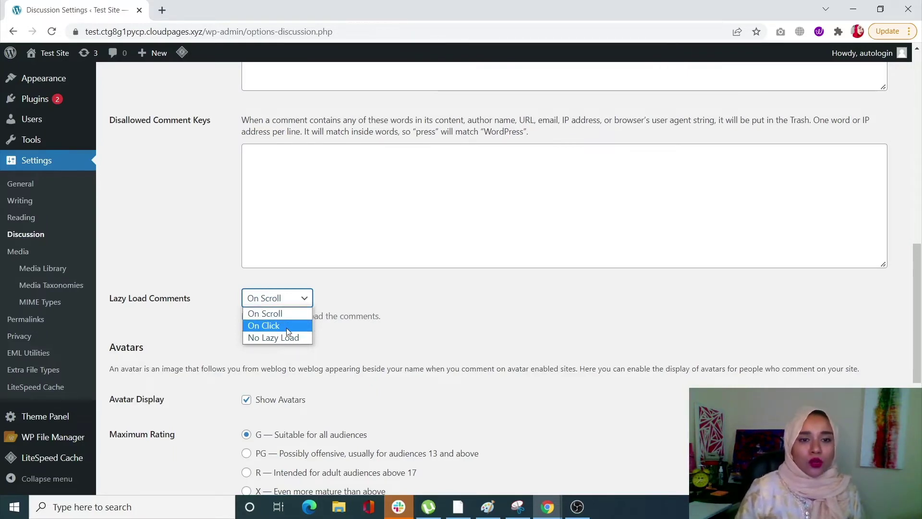
{"action": "left_click", "coordinate": [287, 330]}
{"action": "scroll", "coordinate": [287, 331], "scroll_direction": "down", "scroll_amount": 5}
{"action": "scroll", "coordinate": [287, 330], "scroll_direction": "down", "scroll_amount": 1}
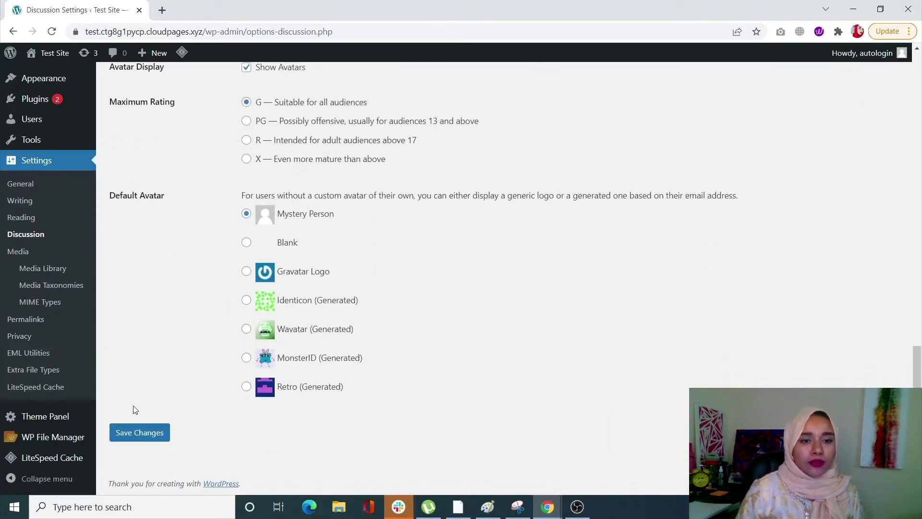
{"action": "left_click", "coordinate": [132, 435]}
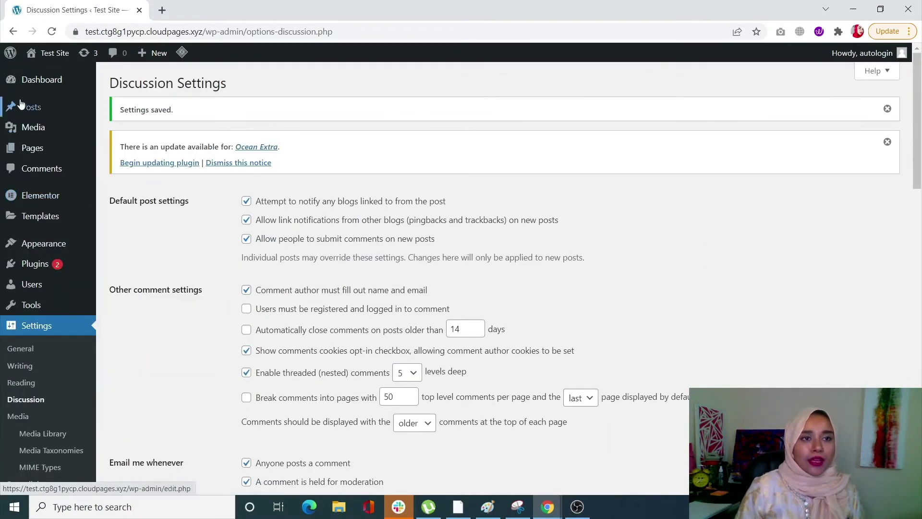
Open the qwerty post from All Posts in a new browser tab
{"action": "left_click", "coordinate": [47, 106]}
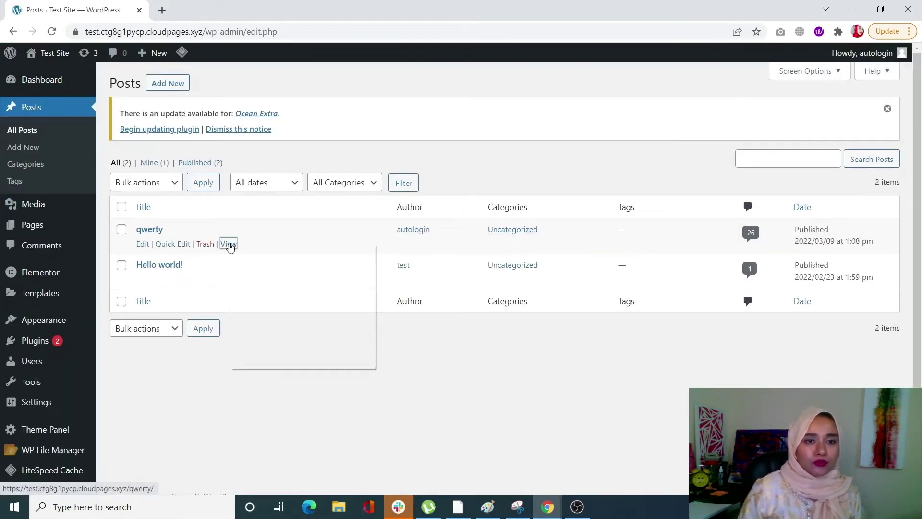
{"action": "right_click", "coordinate": [229, 245]}
{"action": "left_click", "coordinate": [242, 251]}
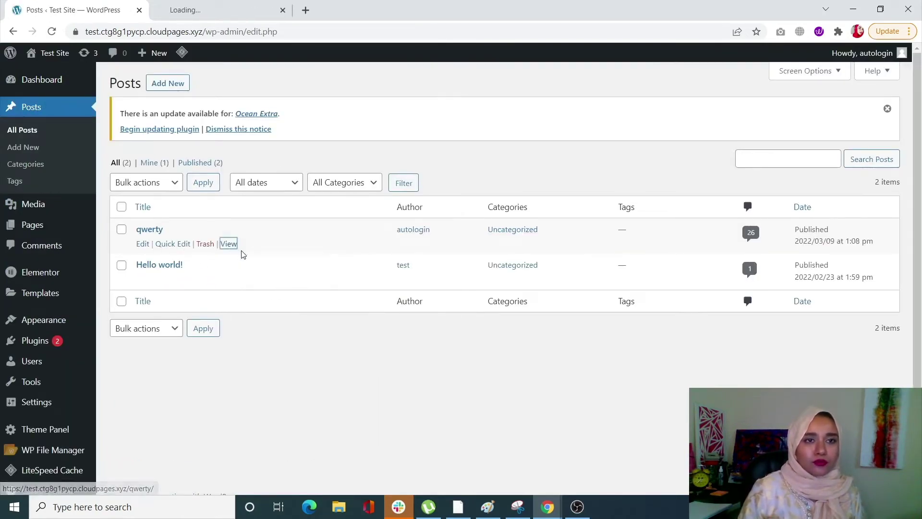
{"action": "left_click", "coordinate": [242, 5]}
Load the post's 26 comments and scroll through them
{"action": "scroll", "coordinate": [470, 207], "scroll_direction": "down", "scroll_amount": 4}
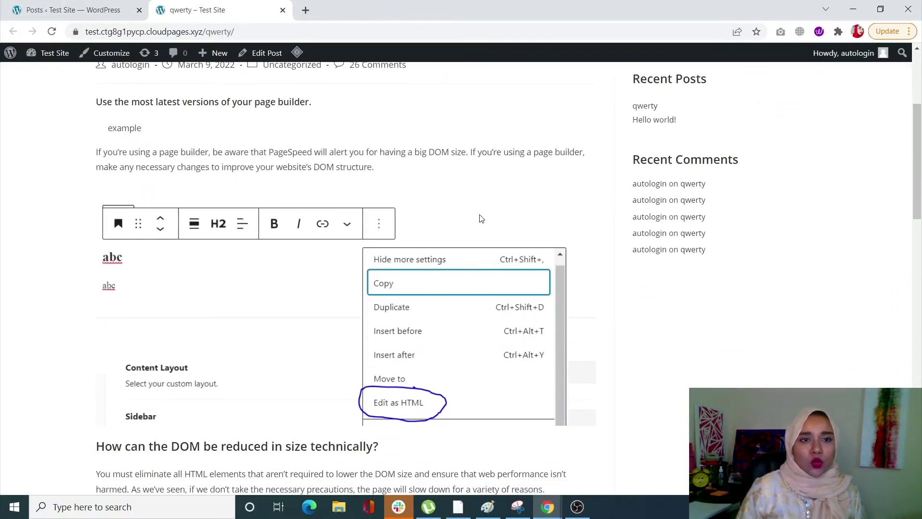
{"action": "scroll", "coordinate": [480, 219], "scroll_direction": "down", "scroll_amount": 18}
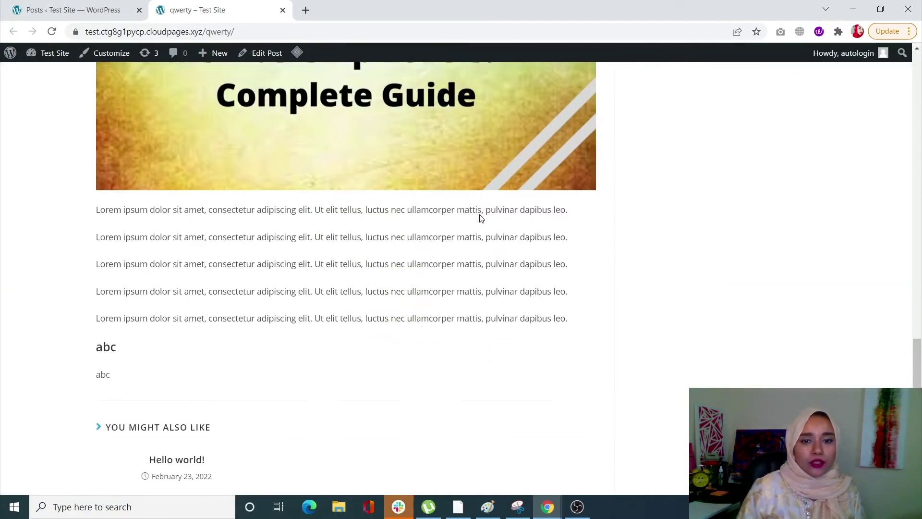
{"action": "scroll", "coordinate": [480, 219], "scroll_direction": "down", "scroll_amount": 3}
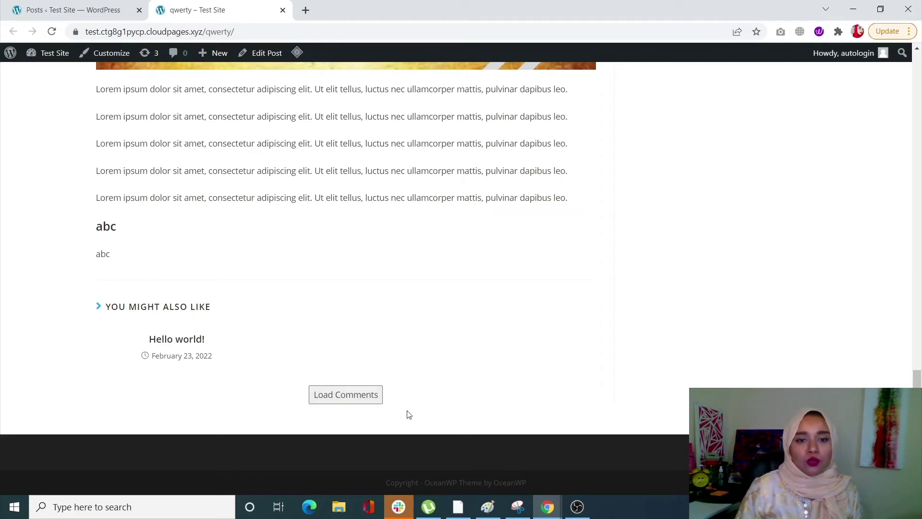
{"action": "left_click", "coordinate": [361, 393]}
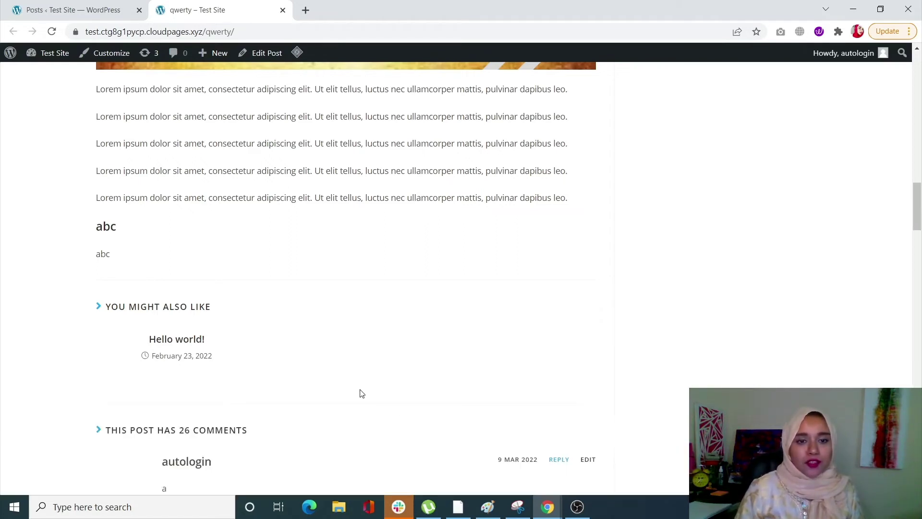
{"action": "scroll", "coordinate": [361, 394], "scroll_direction": "down", "scroll_amount": 8}
{"action": "scroll", "coordinate": [361, 394], "scroll_direction": "down", "scroll_amount": 10}
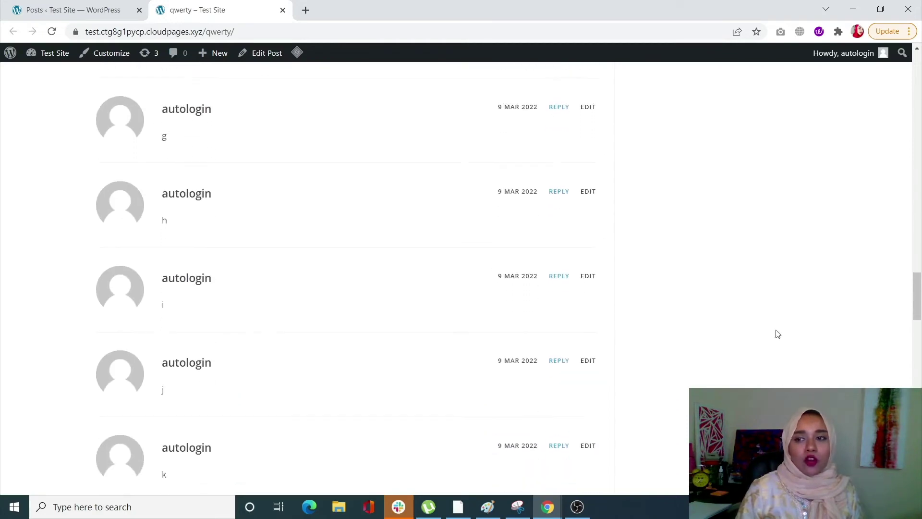
{"action": "left_click_drag", "start_coordinate": [916, 308], "coordinate": [920, 203]}
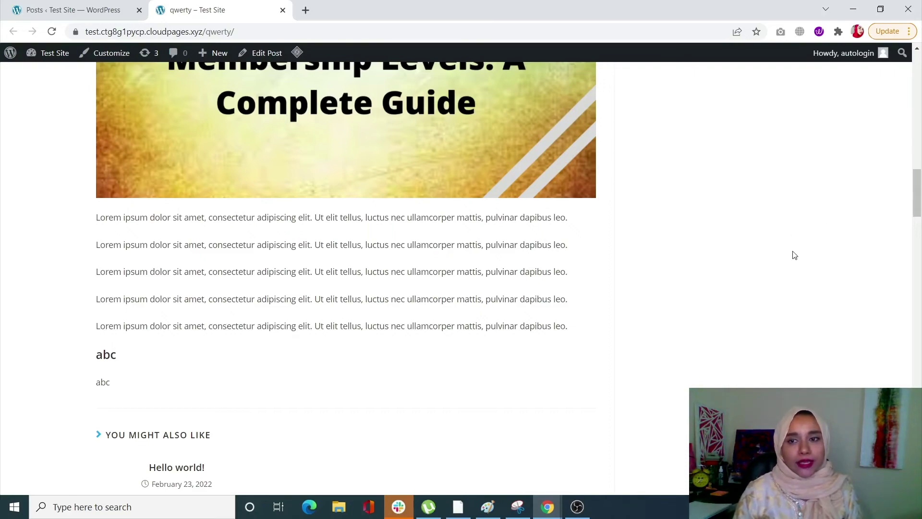
{"action": "left_click_drag", "start_coordinate": [915, 211], "coordinate": [914, 92]}
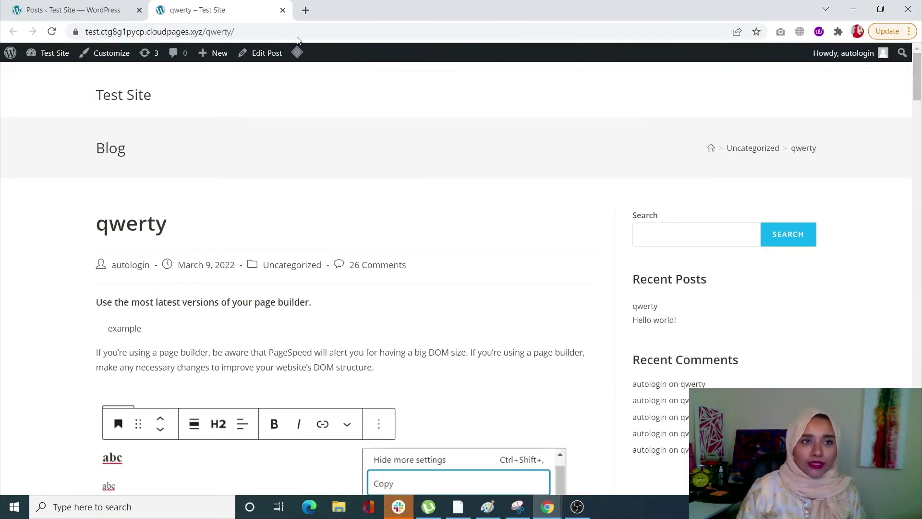
Open the admin Dashboard, check the live qwerty post tab, then return to the Dashboard
{"action": "left_click", "coordinate": [75, 5]}
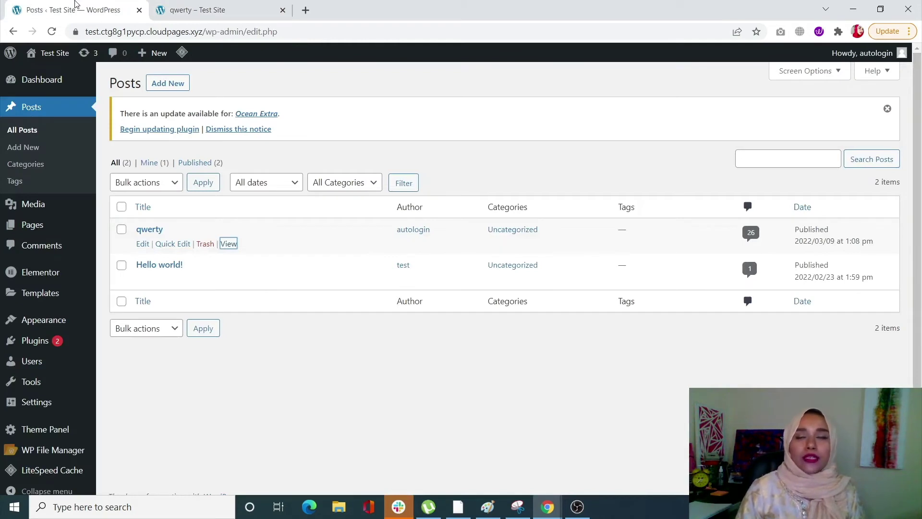
{"action": "left_click", "coordinate": [52, 82]}
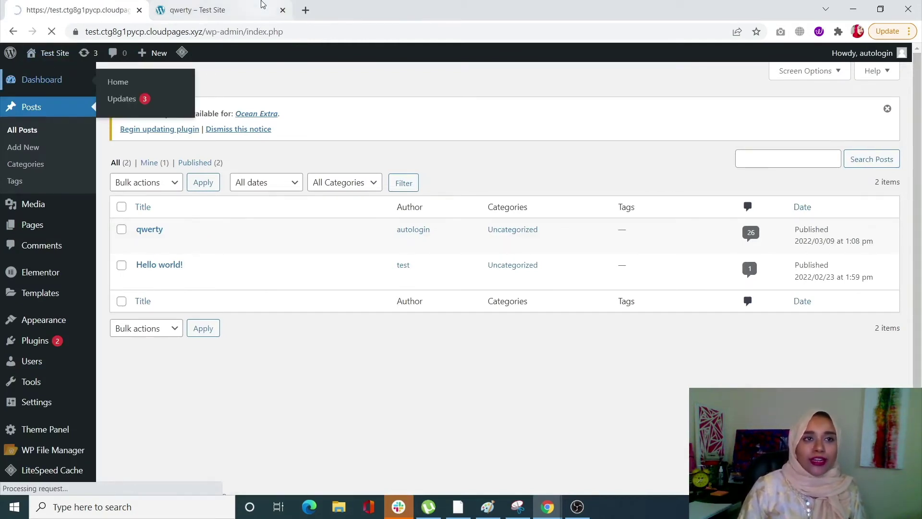
{"action": "key", "text": "ctrl+Tab"}
{"action": "scroll", "coordinate": [269, 228], "scroll_direction": "down", "scroll_amount": 18}
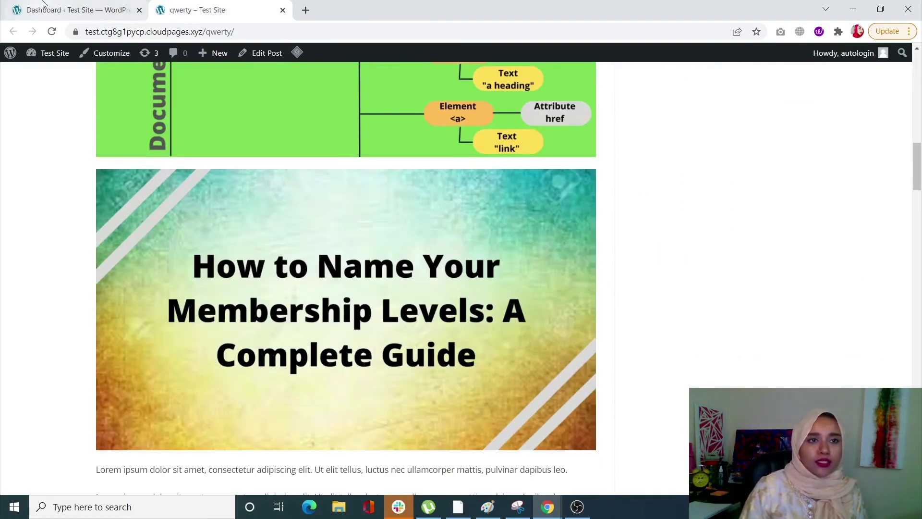
{"action": "left_click", "coordinate": [42, 7]}
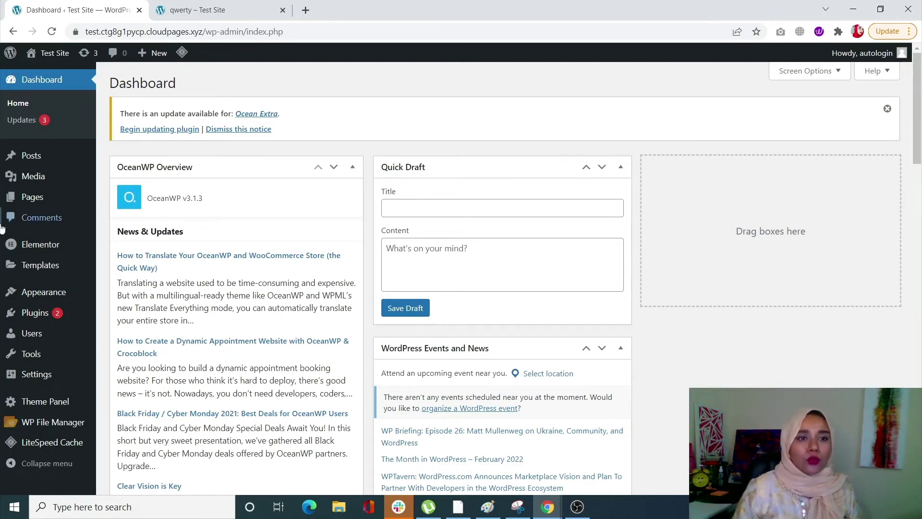
Search plugins for 'lazy load wp rocket' and install Lazy Load by WP Rocket
{"action": "mouse_move", "coordinate": [18, 167]}
{"action": "mouse_move", "coordinate": [28, 312]}
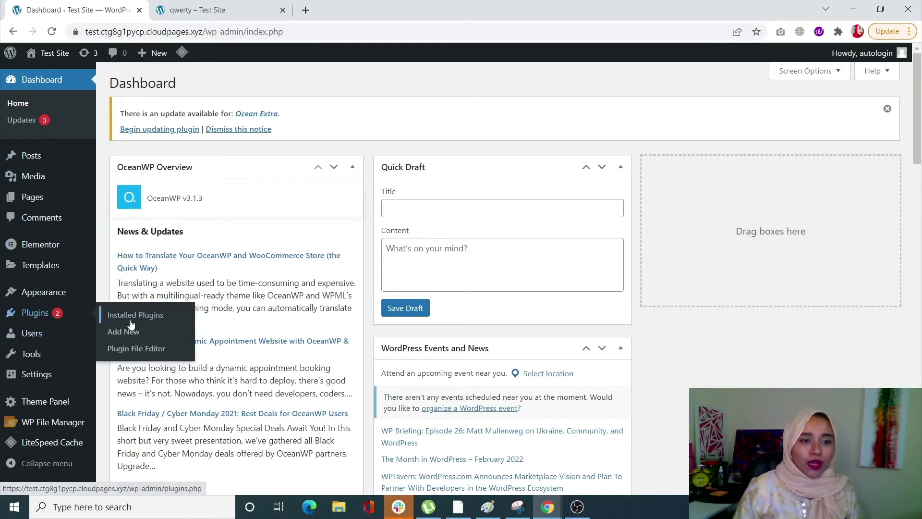
{"action": "left_click", "coordinate": [135, 341]}
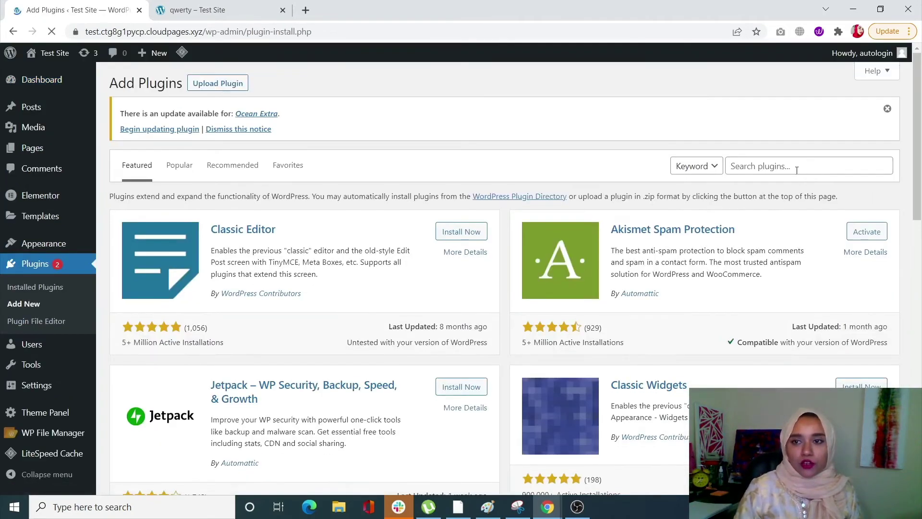
{"action": "left_click", "coordinate": [796, 168]}
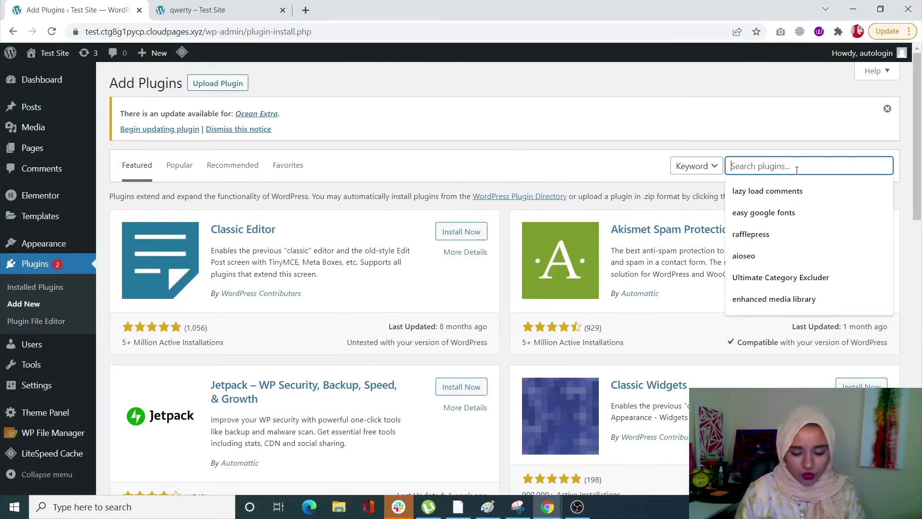
{"action": "type", "text": "lazy "}
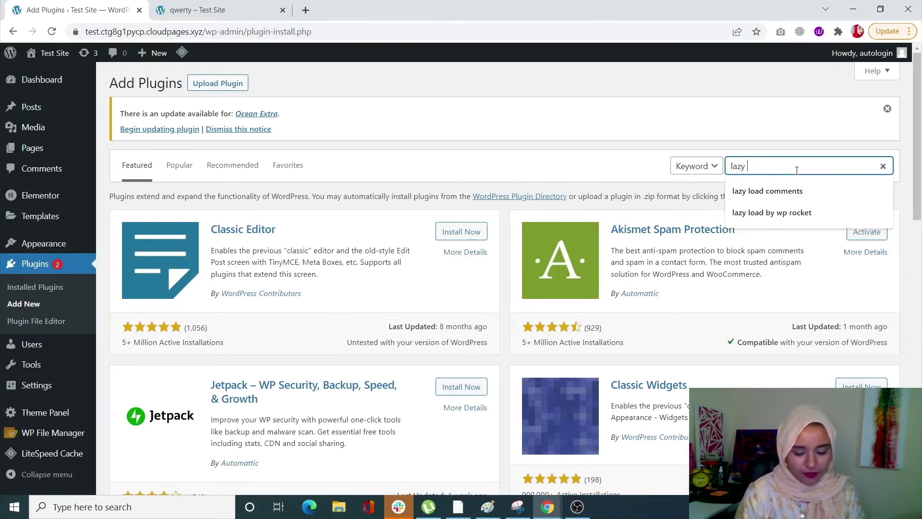
{"action": "type", "text": "load wp rocke"}
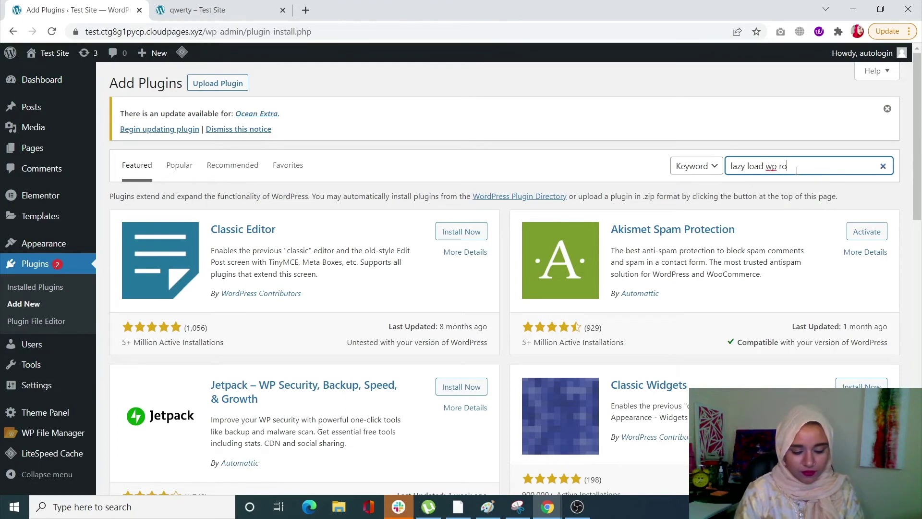
{"action": "type", "text": "t"}
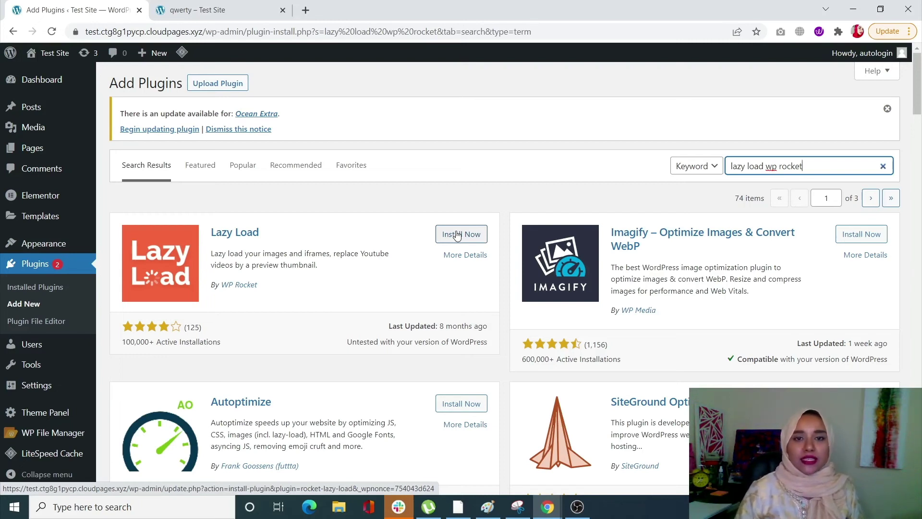
{"action": "left_click", "coordinate": [458, 234]}
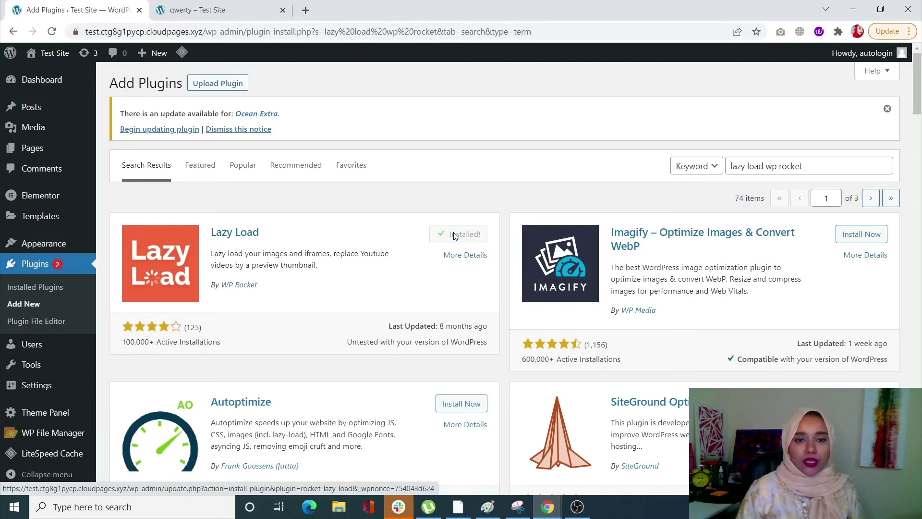
Activate Lazy Load and save it with Iframes & Videos and YouTube thumbnail replacement enabled
{"action": "left_click", "coordinate": [455, 236]}
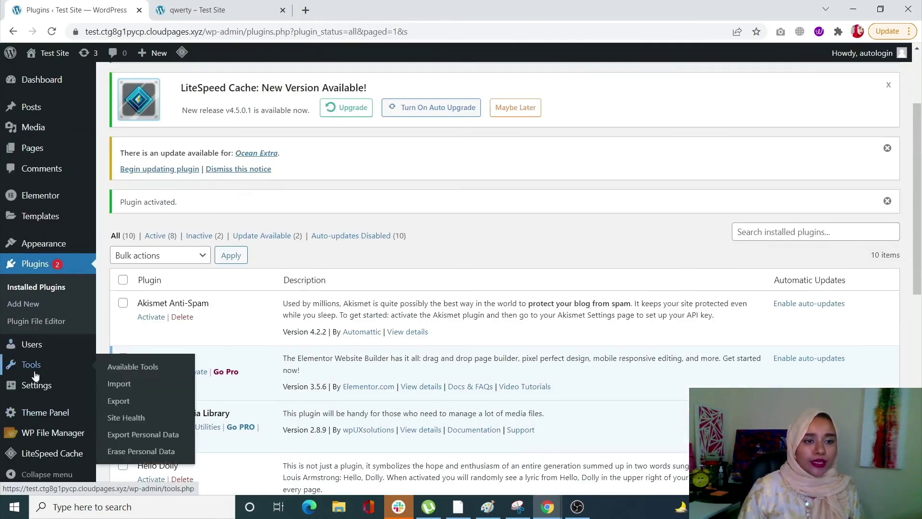
{"action": "mouse_move", "coordinate": [38, 385]}
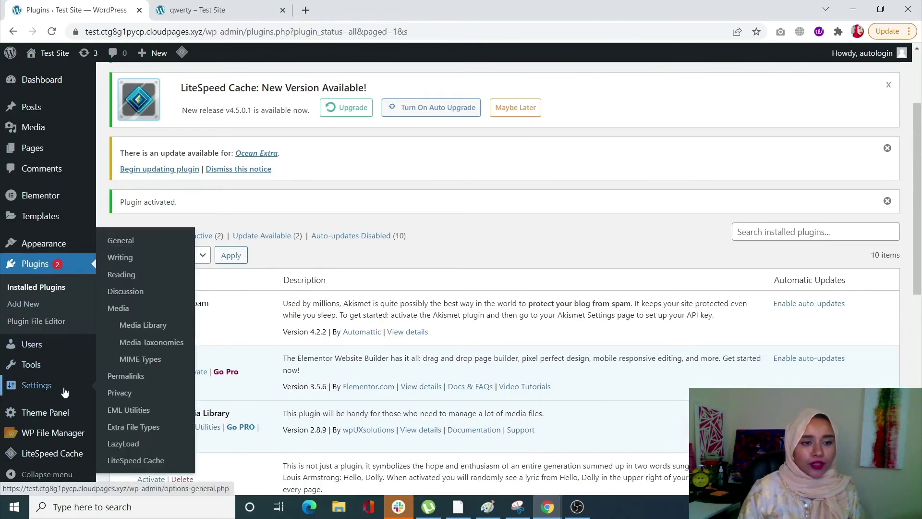
{"action": "left_click", "coordinate": [160, 444]}
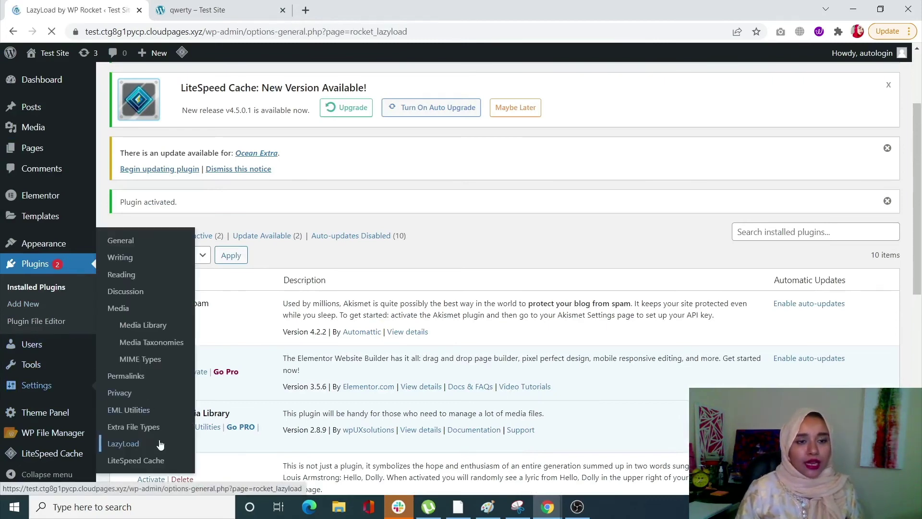
{"action": "scroll", "coordinate": [321, 397], "scroll_direction": "down", "scroll_amount": 2}
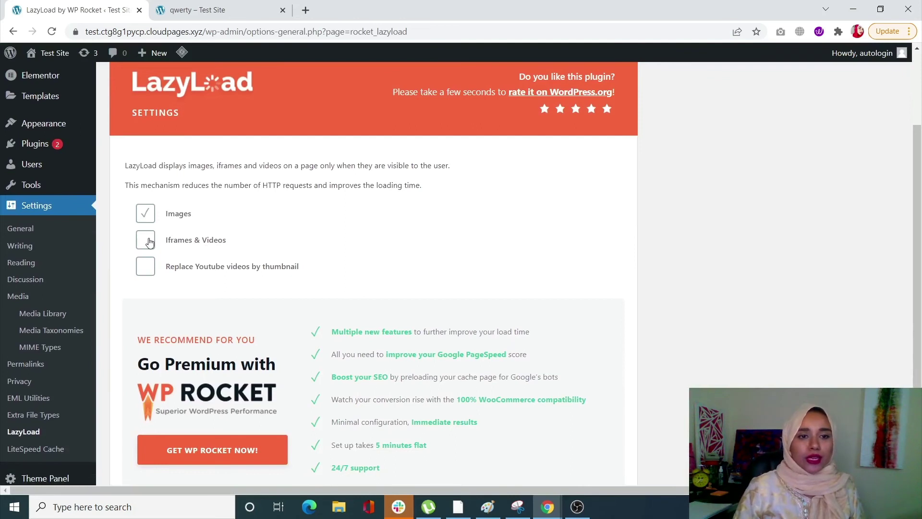
{"action": "left_click", "coordinate": [142, 267]}
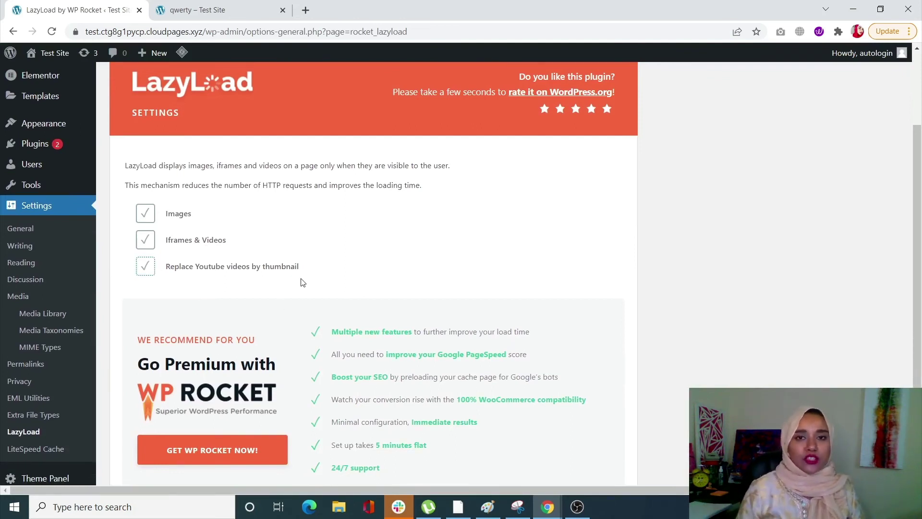
{"action": "scroll", "coordinate": [302, 282], "scroll_direction": "down", "scroll_amount": 3}
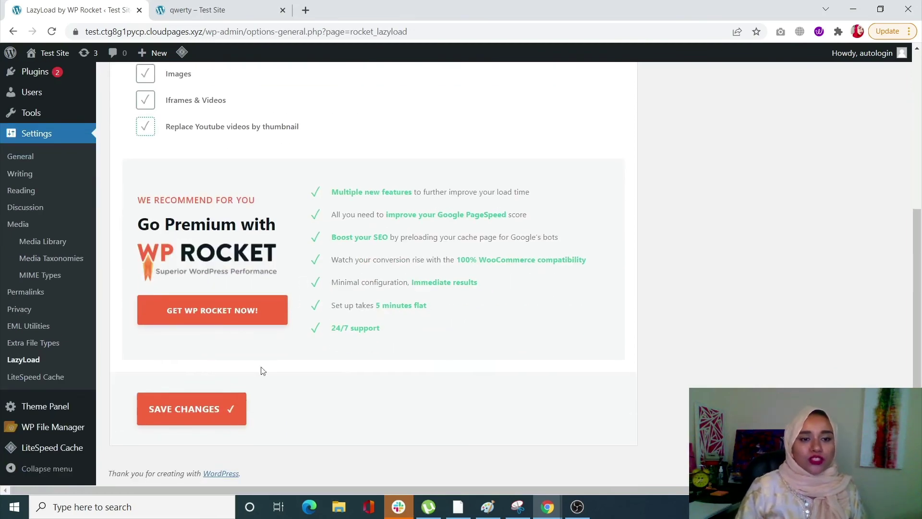
{"action": "left_click", "coordinate": [231, 406]}
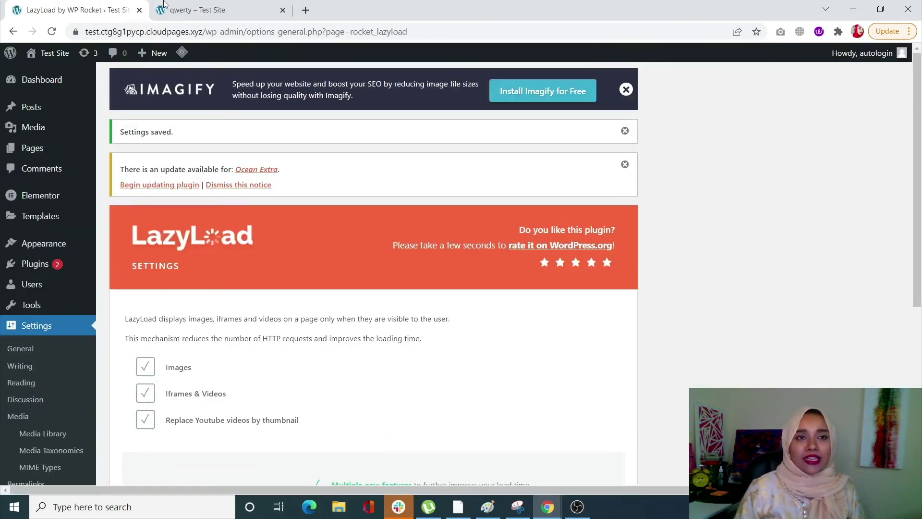
Reload the live qwerty post and scroll to confirm the DOM diagram image renders
{"action": "left_click", "coordinate": [166, 7]}
{"action": "left_click", "coordinate": [53, 32]}
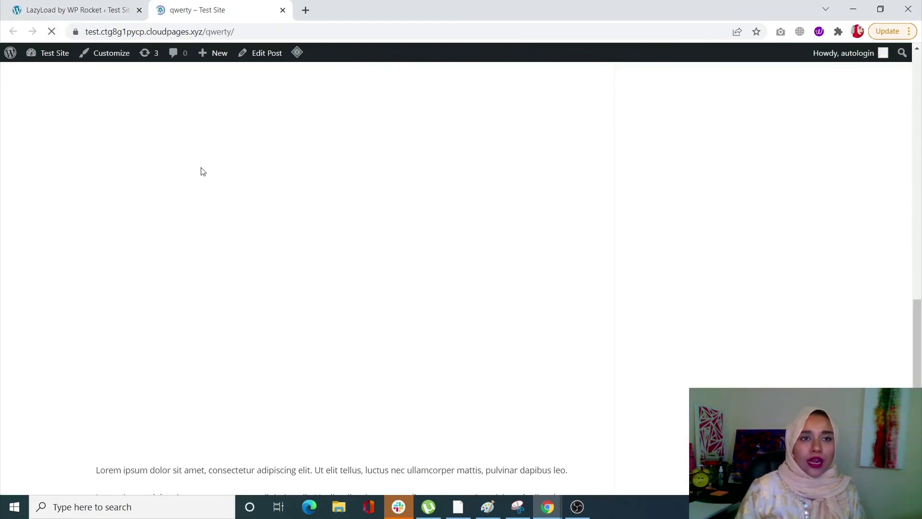
{"action": "scroll", "coordinate": [201, 171], "scroll_direction": "up", "scroll_amount": 10}
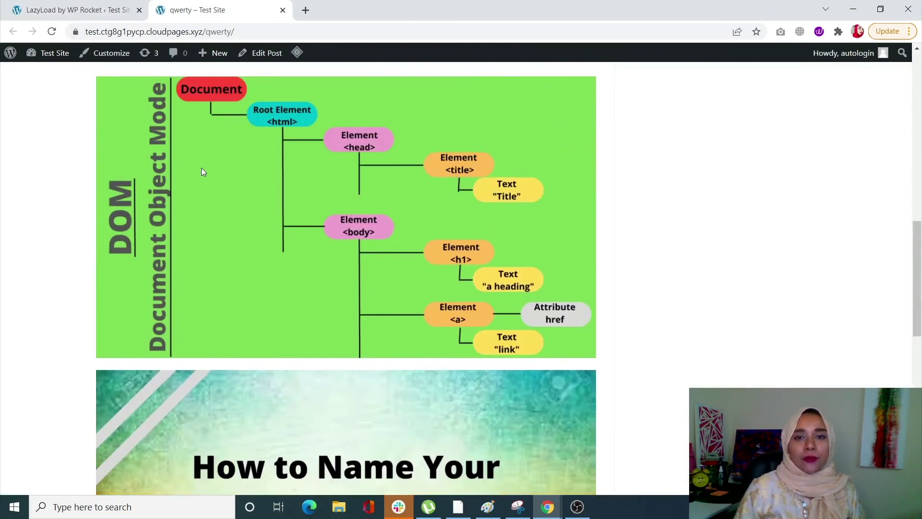
{"action": "scroll", "coordinate": [202, 171], "scroll_direction": "up", "scroll_amount": 7}
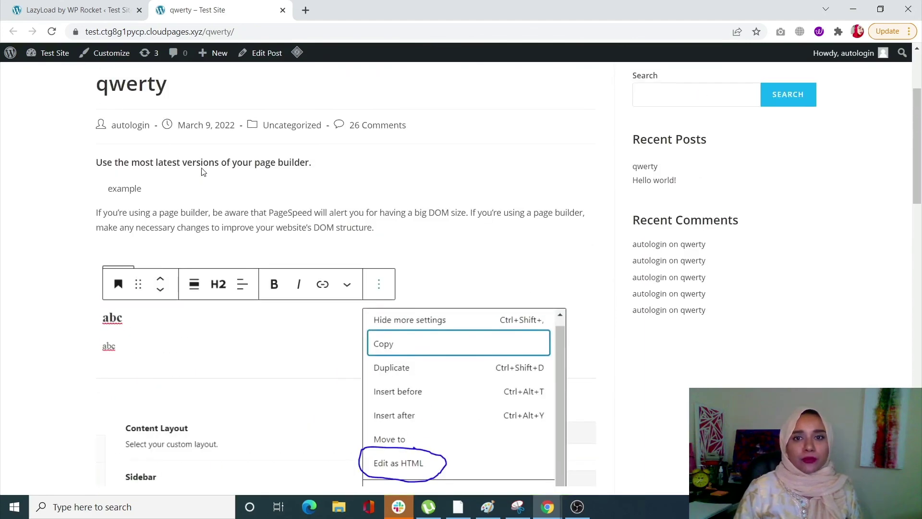
{"action": "scroll", "coordinate": [202, 171], "scroll_direction": "down", "scroll_amount": 6}
{"action": "scroll", "coordinate": [202, 172], "scroll_direction": "down", "scroll_amount": 5}
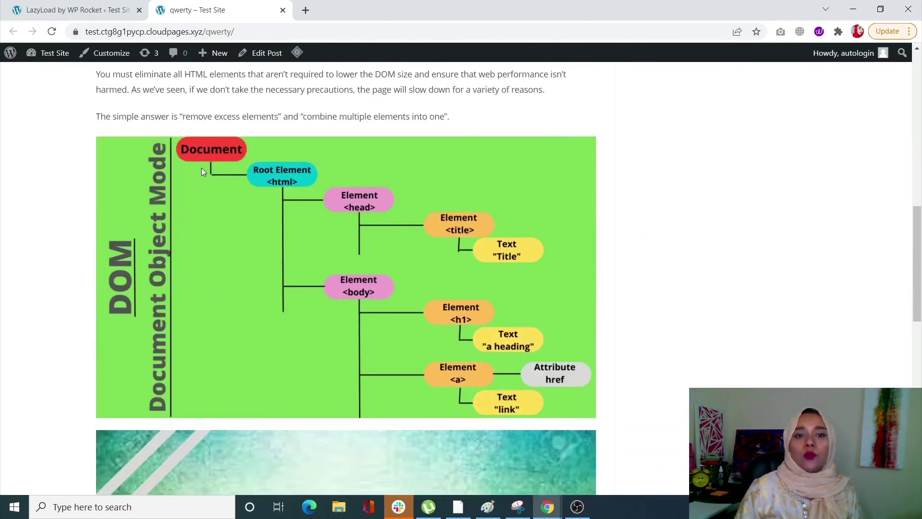